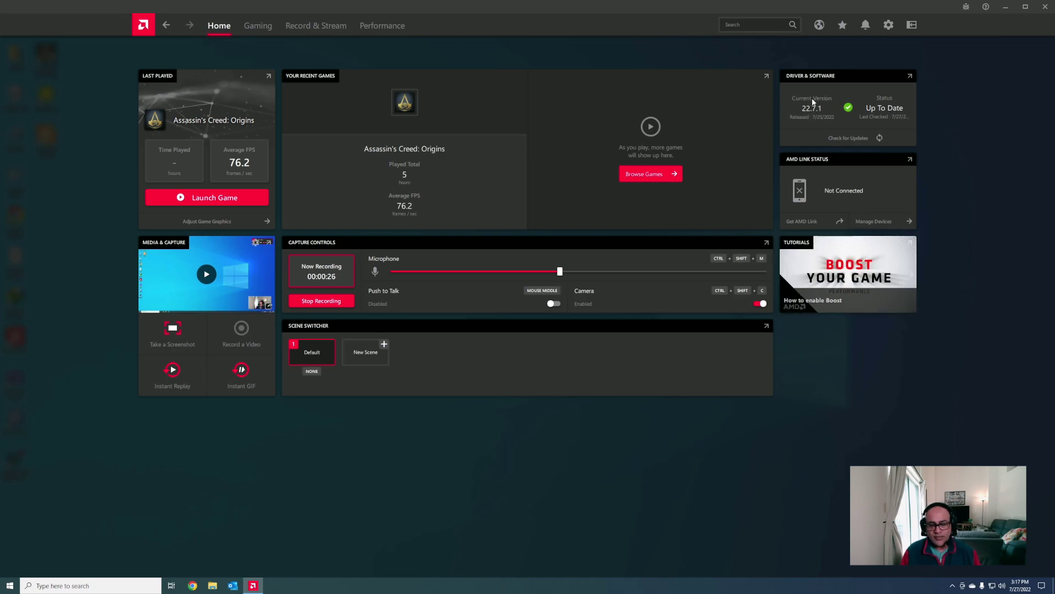
Step: Confirm driver 22.7.1 is up to date, then go to the System settings page
{"action": "left_click", "coordinate": [847, 137]}
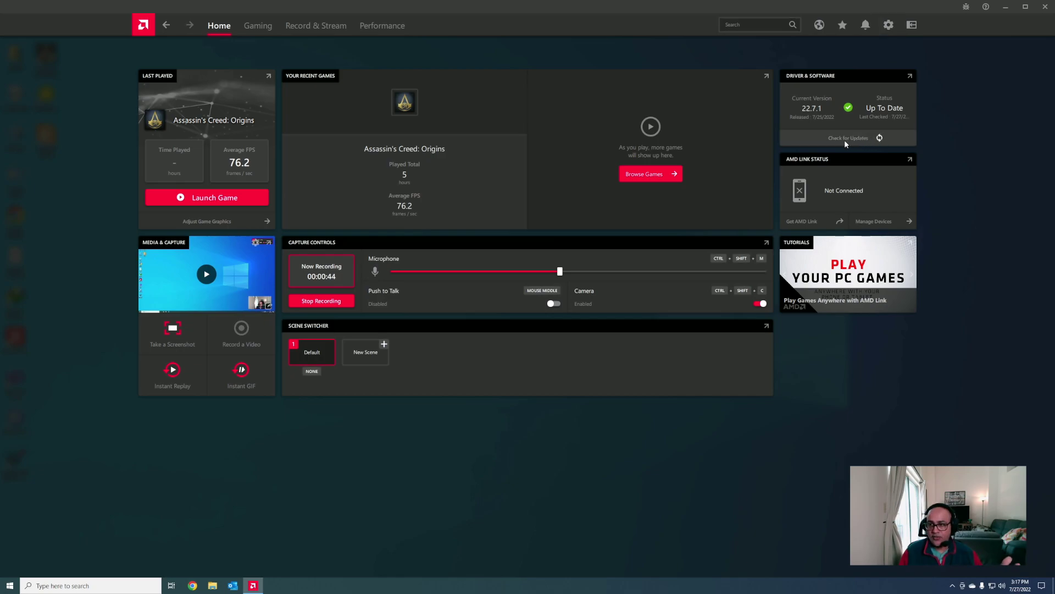
{"action": "left_click", "coordinate": [887, 28]}
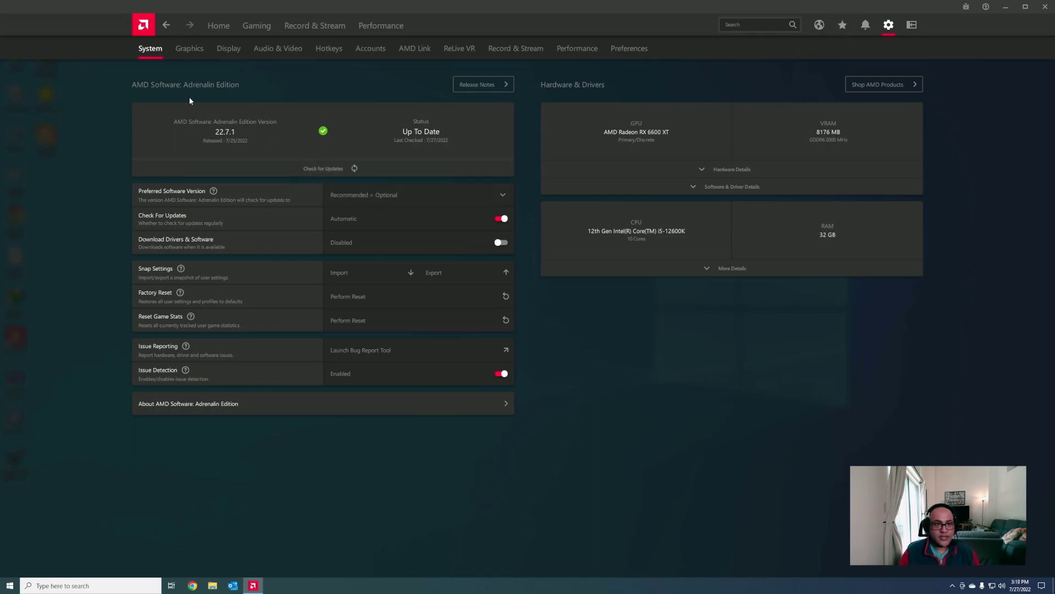
{"action": "left_click", "coordinate": [338, 196]}
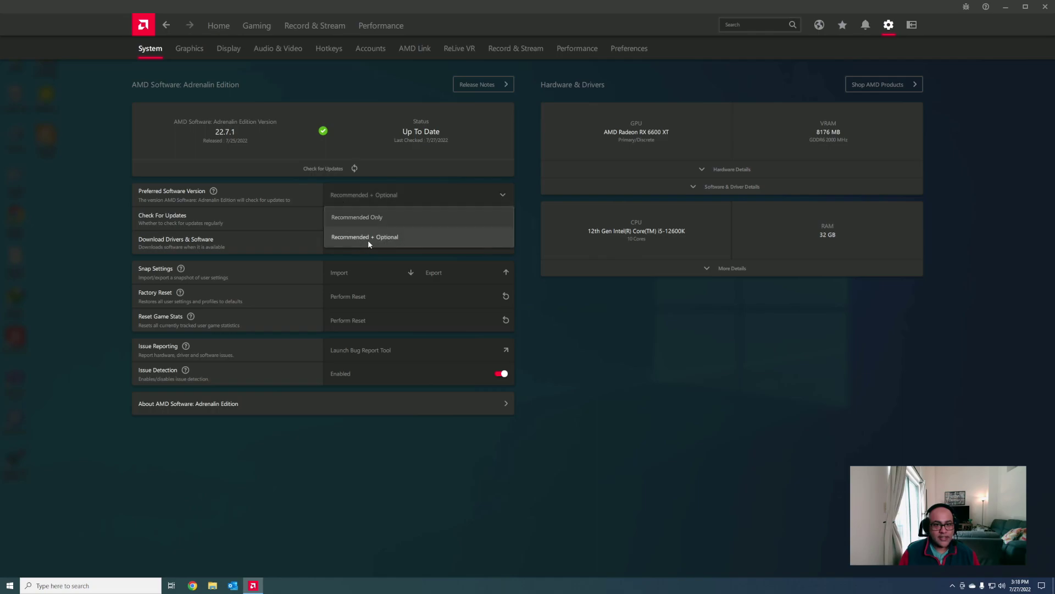
{"action": "left_click", "coordinate": [387, 219]}
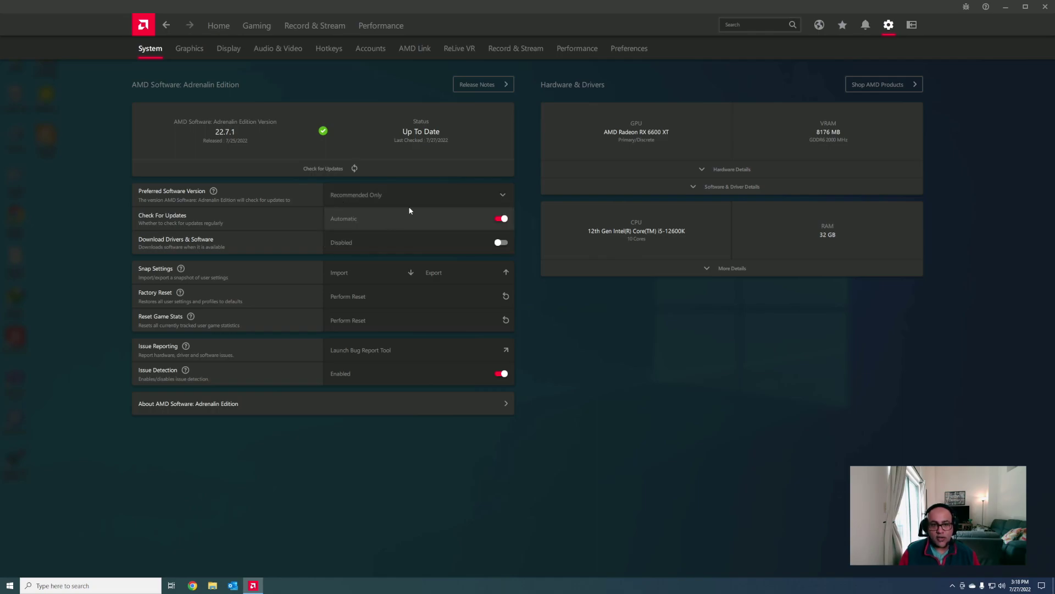
{"action": "left_click", "coordinate": [390, 196]}
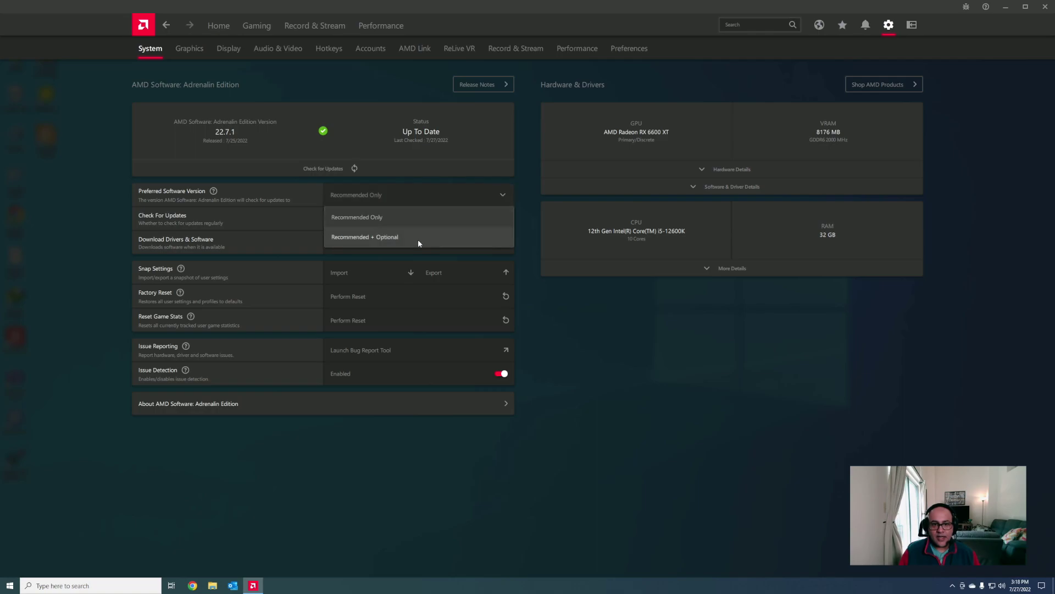
{"action": "left_click", "coordinate": [390, 240]}
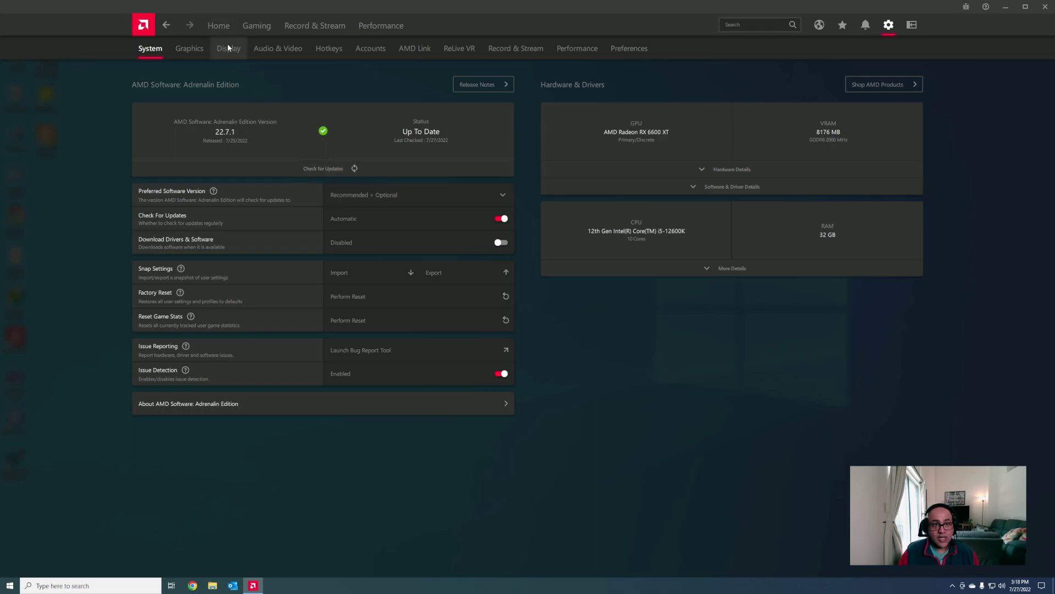
{"action": "left_click", "coordinate": [221, 26]}
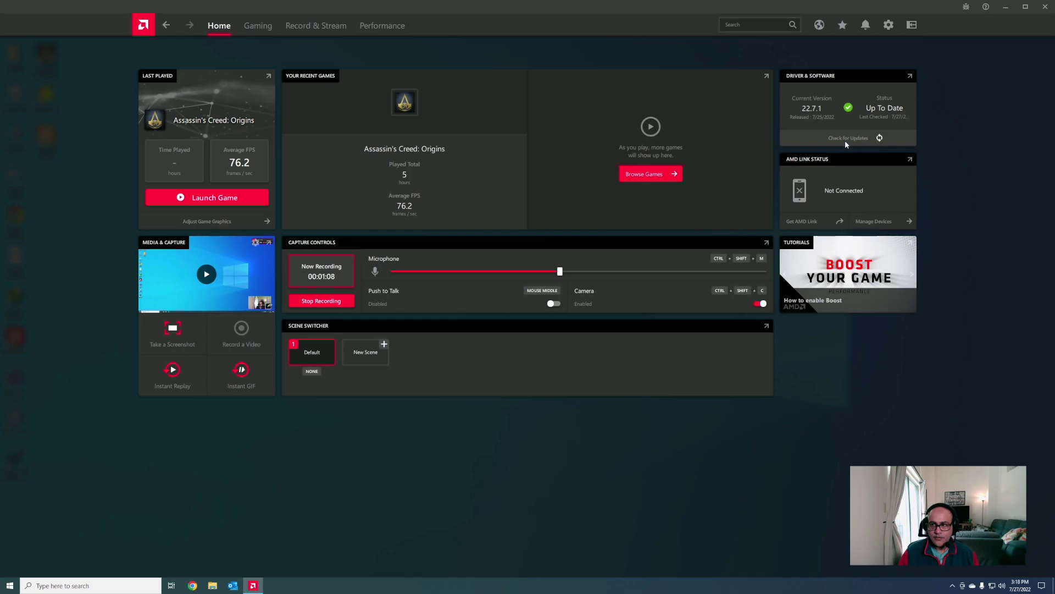
{"action": "left_click", "coordinate": [847, 138]}
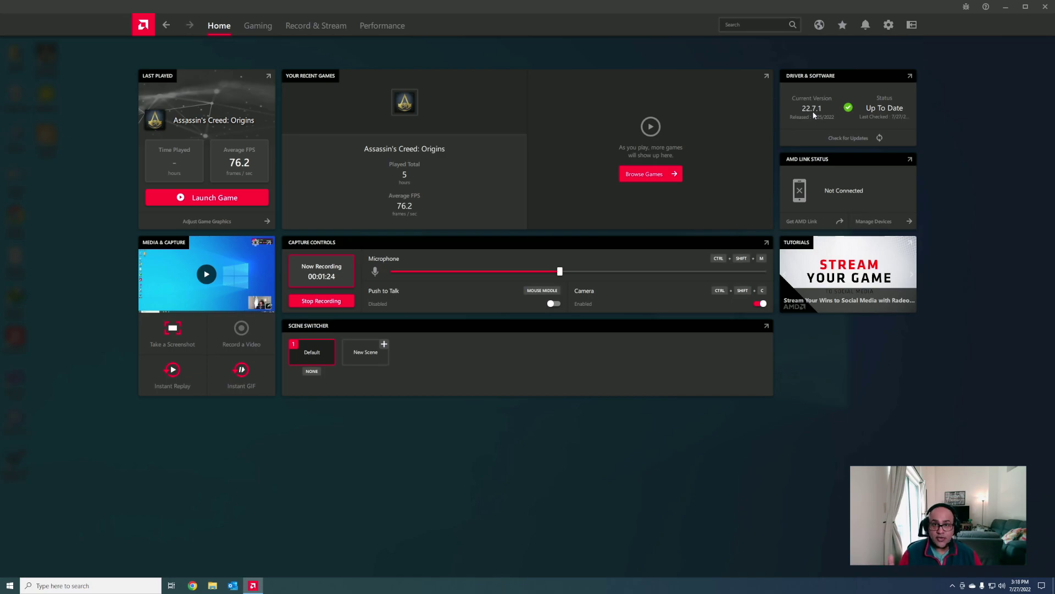
Step: Show the Audio & Video settings with the Default video profile and AMD Noise Suppression enabled
{"action": "left_click", "coordinate": [889, 25]}
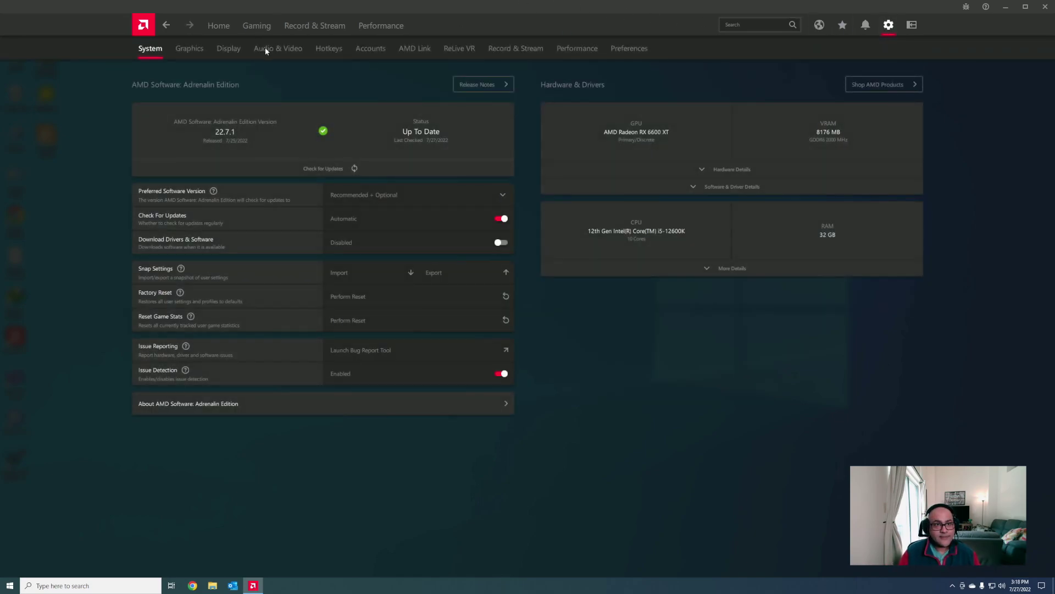
{"action": "left_click", "coordinate": [327, 26]}
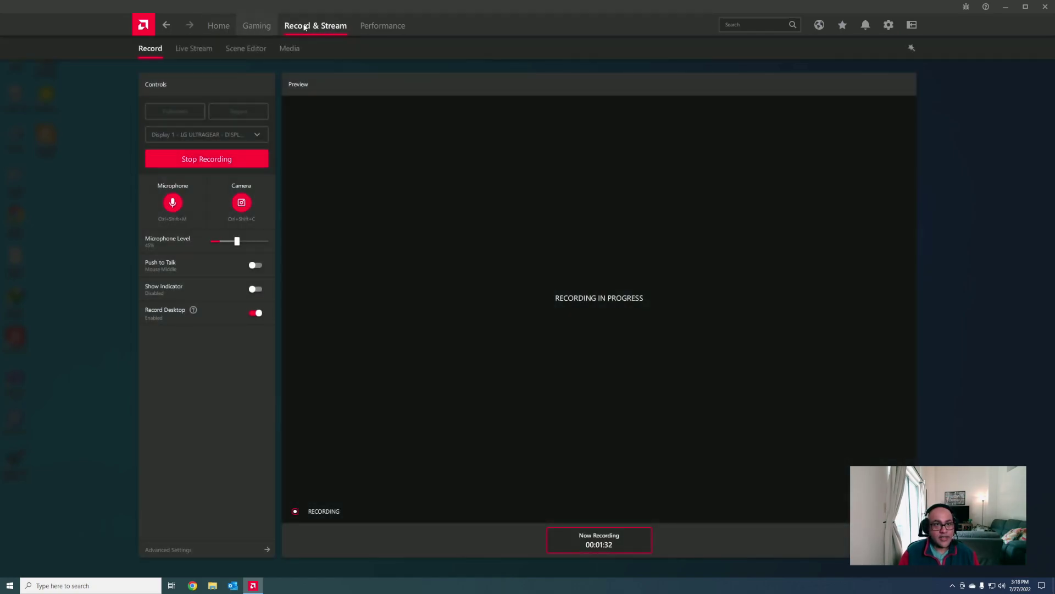
{"action": "left_click", "coordinate": [889, 25]}
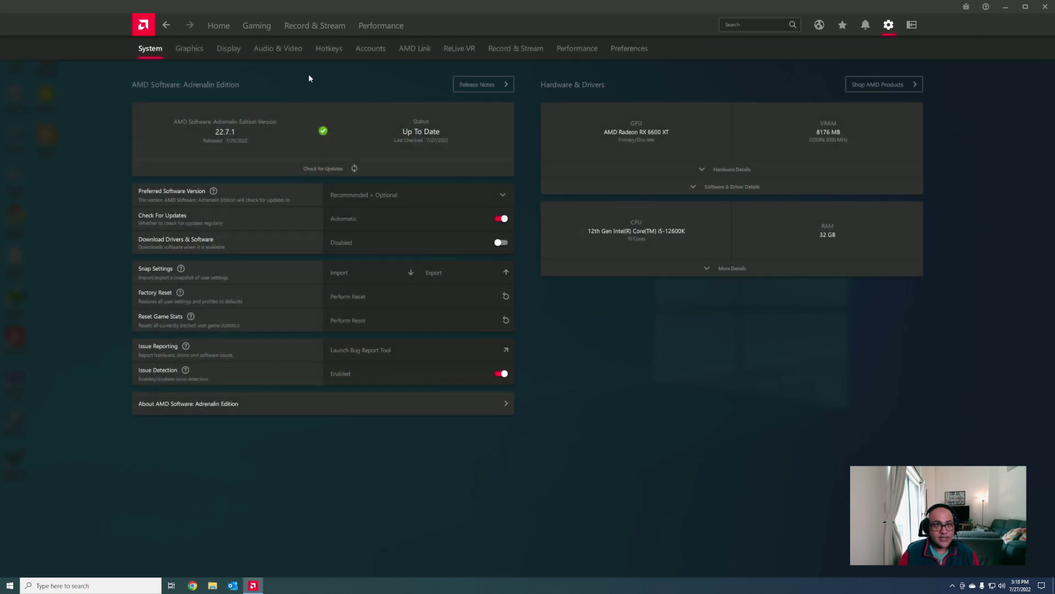
{"action": "left_click", "coordinate": [276, 50]}
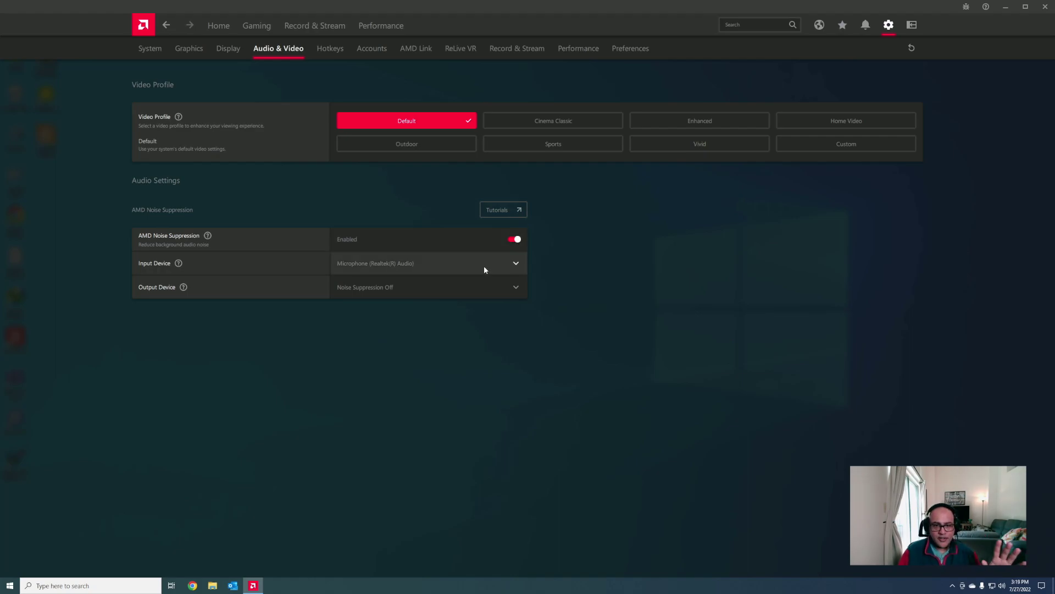
{"action": "left_click", "coordinate": [516, 264]}
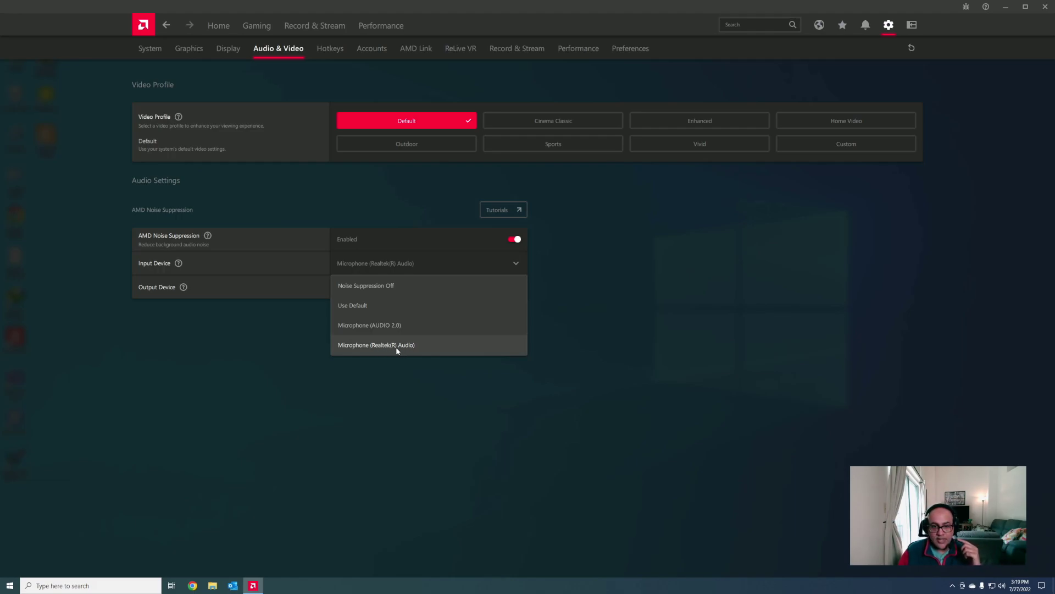
{"action": "left_click", "coordinate": [279, 378]}
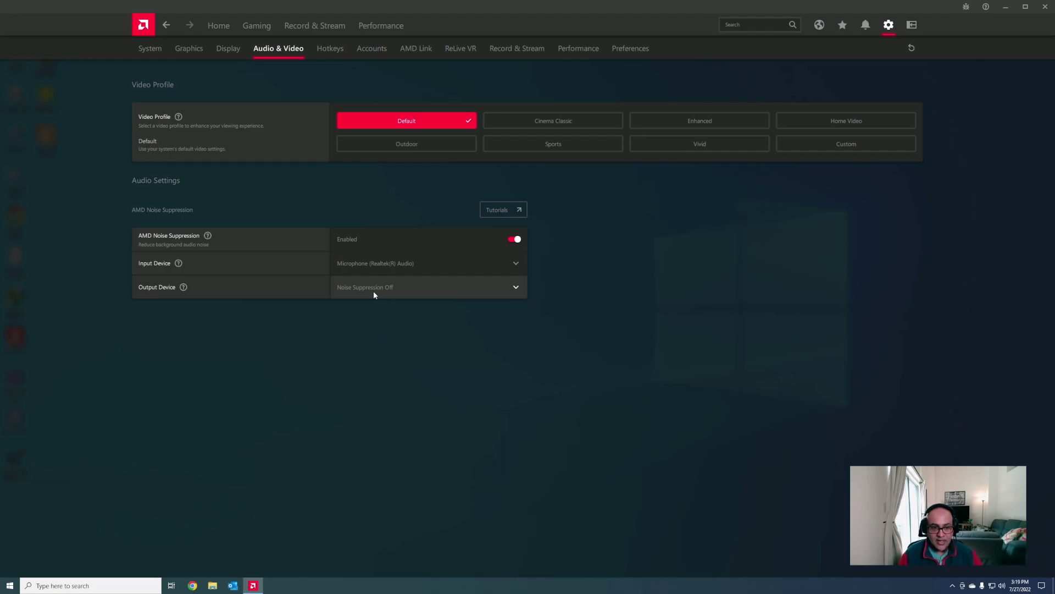
{"action": "left_click", "coordinate": [516, 292]}
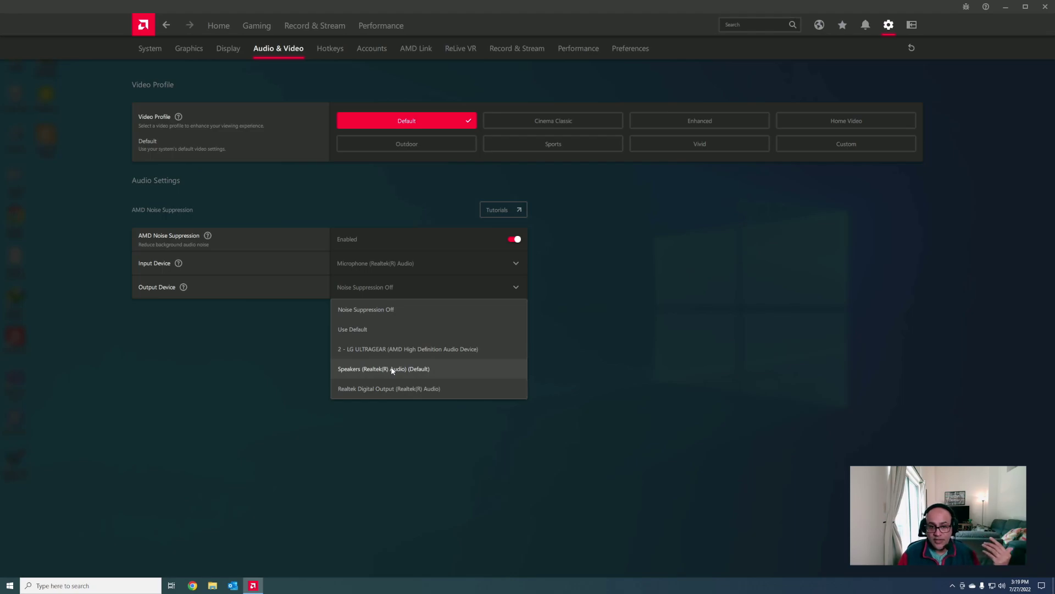
{"action": "left_click", "coordinate": [610, 333]}
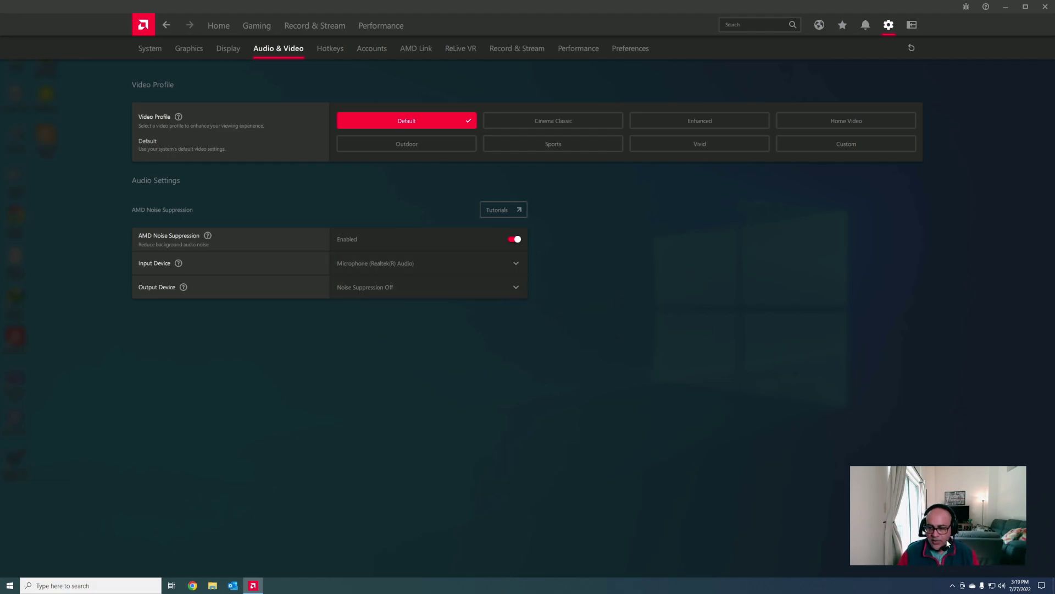
{"action": "right_click", "coordinate": [1000, 588]}
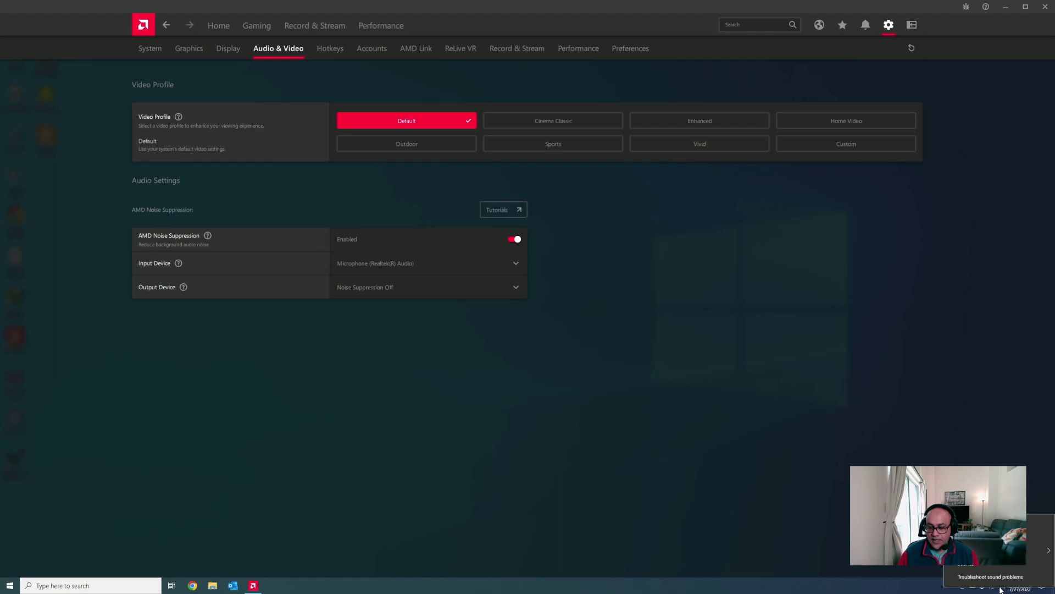
{"action": "left_click", "coordinate": [1048, 525]}
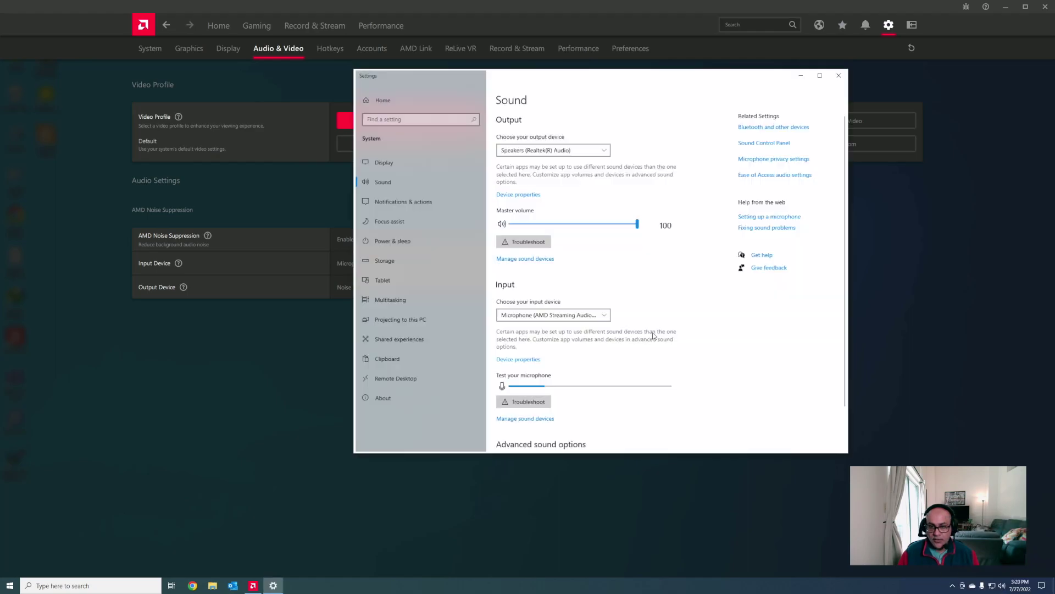
{"action": "left_click", "coordinate": [608, 316]}
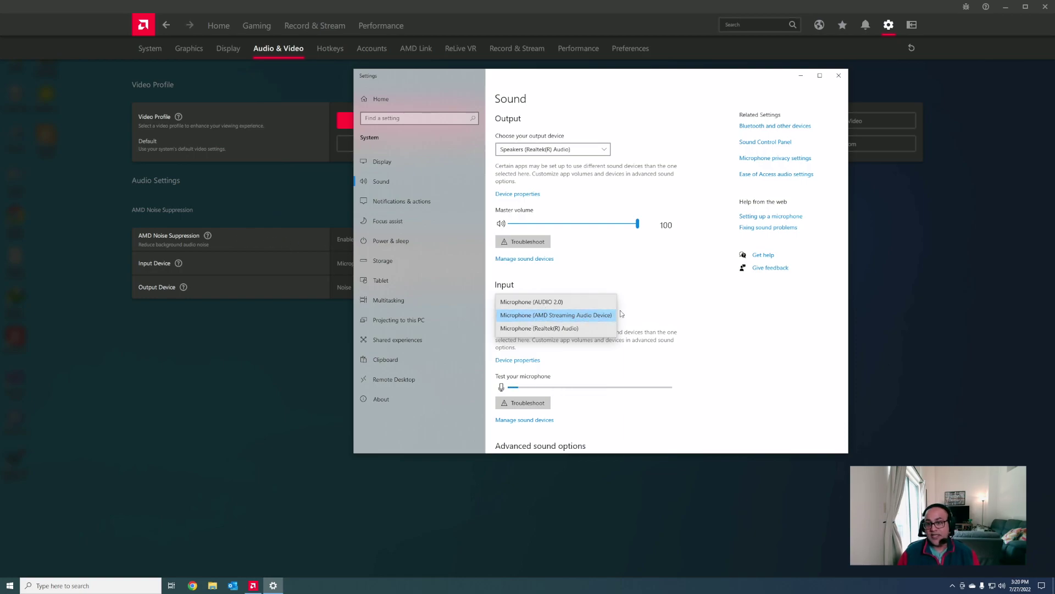
{"action": "left_click", "coordinate": [677, 301]}
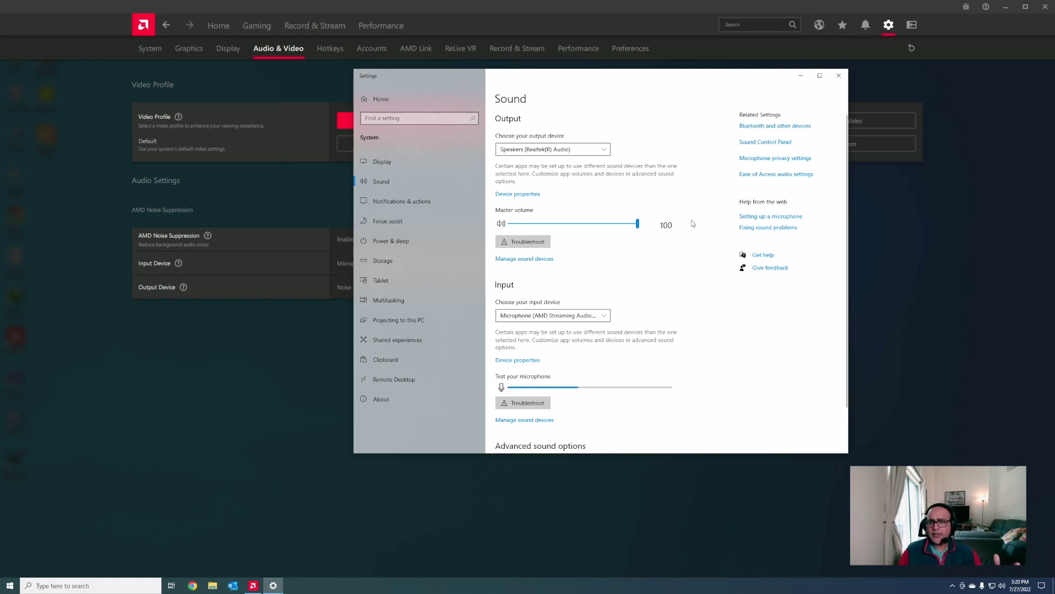
{"action": "left_click", "coordinate": [838, 77]}
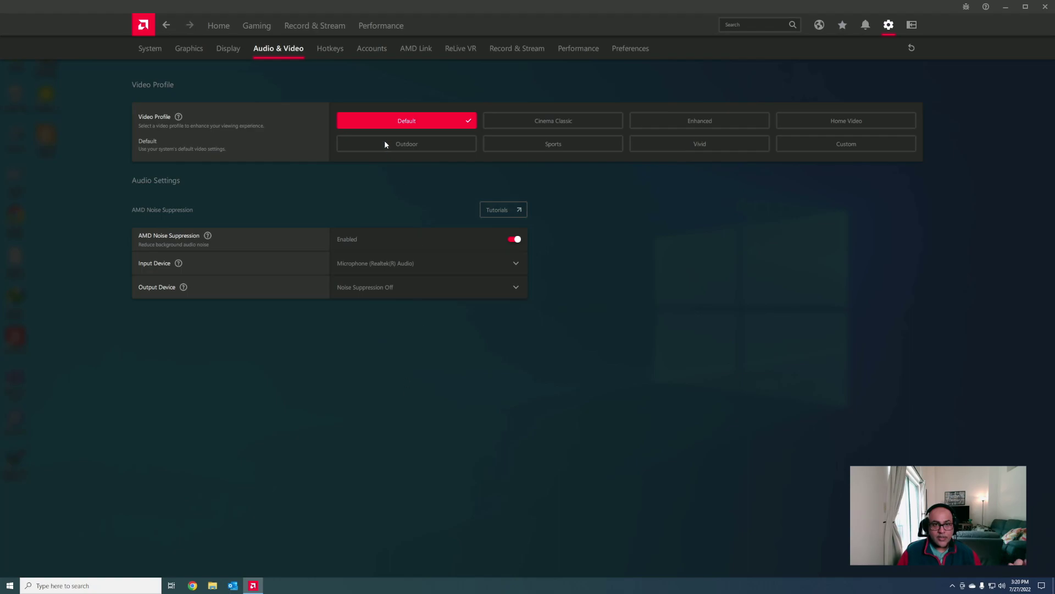
Step: In Record & Stream advanced settings, set Audio Capture Device to Microphone (Realtek(R) Audio)
{"action": "left_click", "coordinate": [311, 24]}
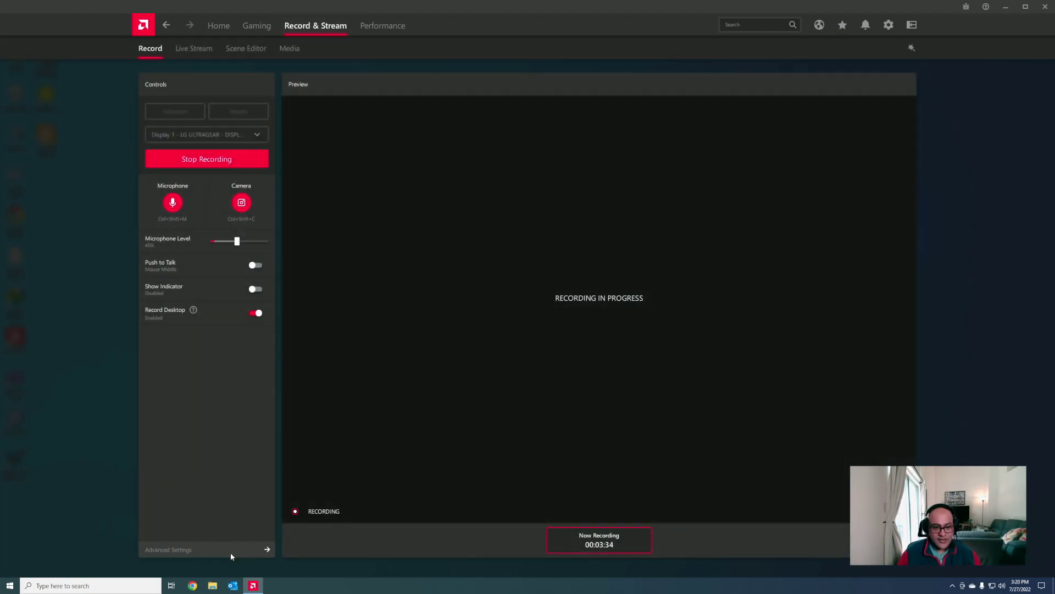
{"action": "left_click", "coordinate": [233, 547]}
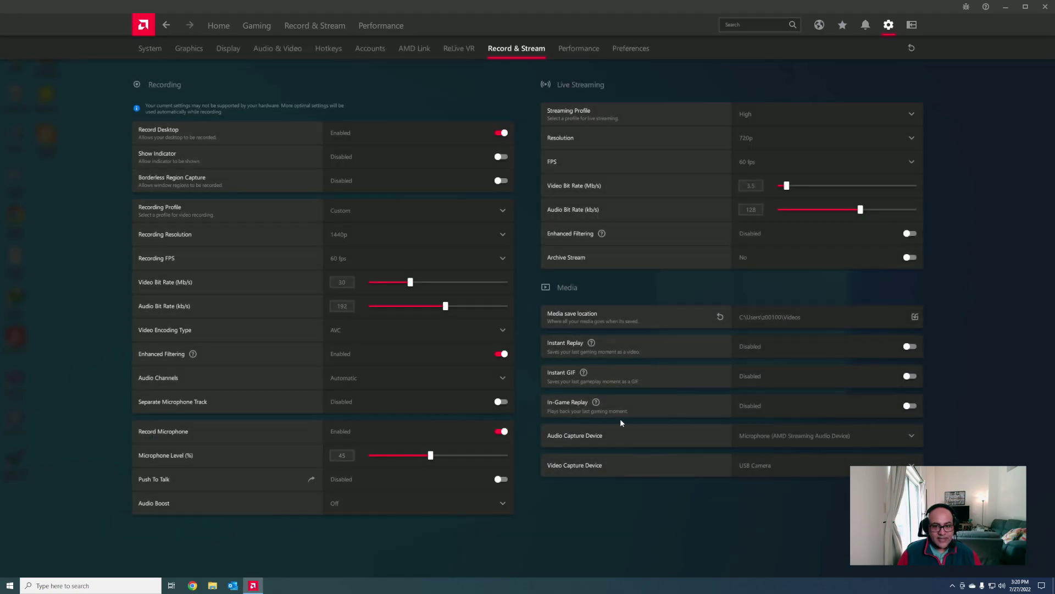
{"action": "left_click", "coordinate": [790, 439]}
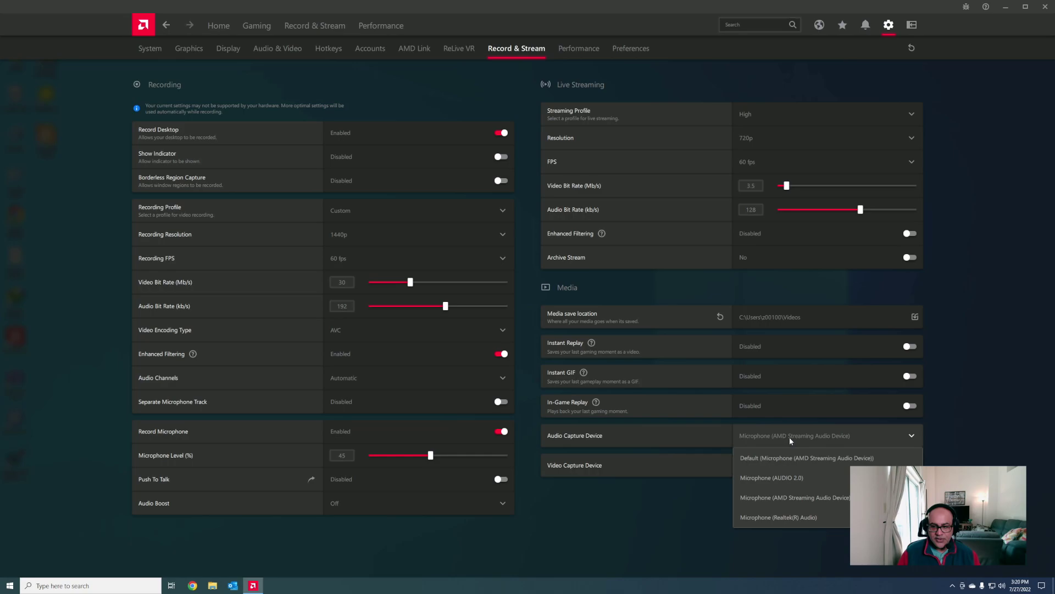
{"action": "left_click", "coordinate": [760, 517]}
Step: Launch a blank Notepad window by searching Windows for "note"
{"action": "left_click", "coordinate": [124, 591]}
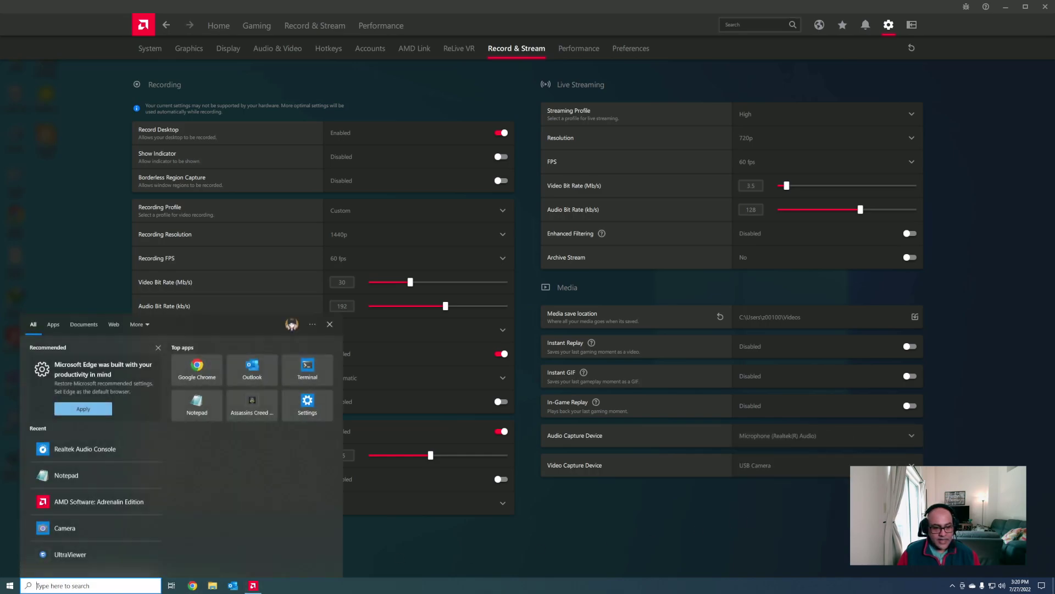
{"action": "type", "text": "note"}
{"action": "key", "text": "Return"}
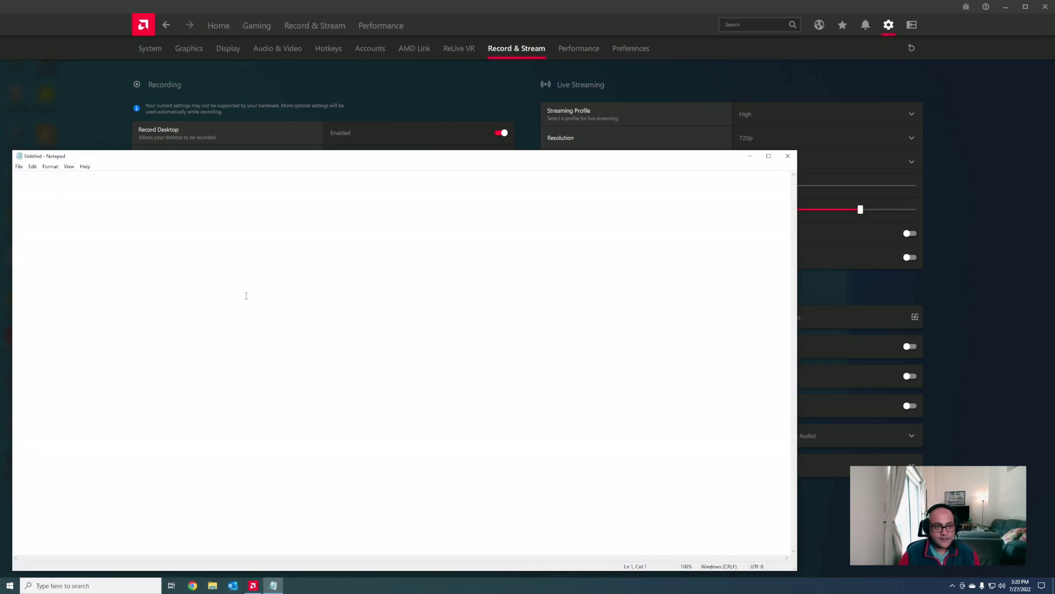
Step: Type a long random line plus short lines "as", "sdf", "asdf", then repeatedly select and deselect "asdf"
{"action": "type", "text": "asdfasdfasdflhjk;asdkl;sadj"}
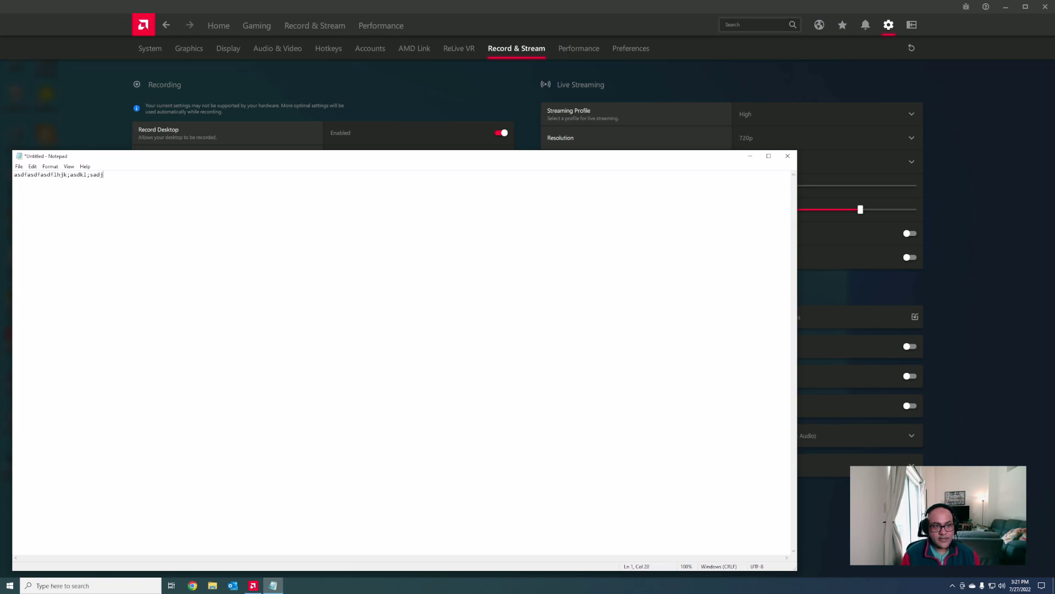
{"action": "type", "text": "k;klsdjf;lkjwerljiopasdfjh;lskadjfkljfskla;dj"}
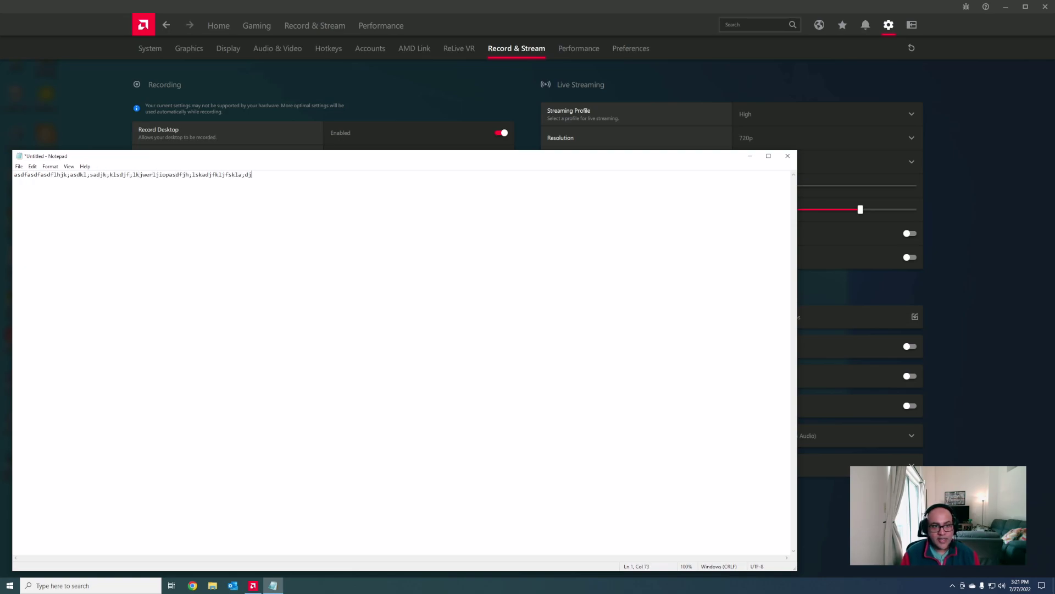
{"action": "type", "text": "f;klasdjfklasjf;sdlkfjwelkrjosdifasdjf;lksdjflkas"}
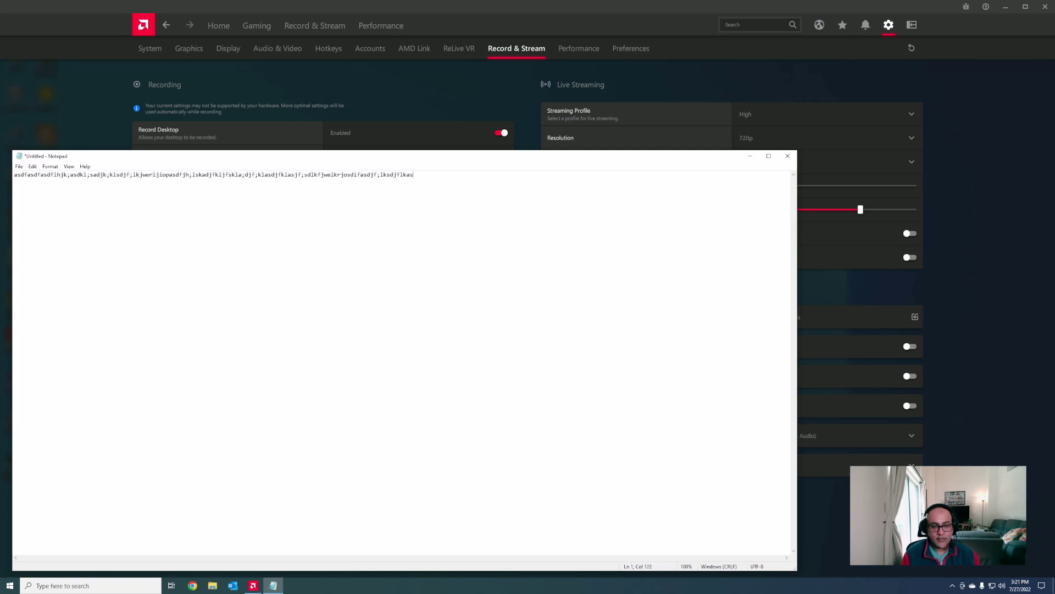
{"action": "type", "text": "djfqklwetgjnflkhasdfgas;efhjsdlfk;asdkfjwe"}
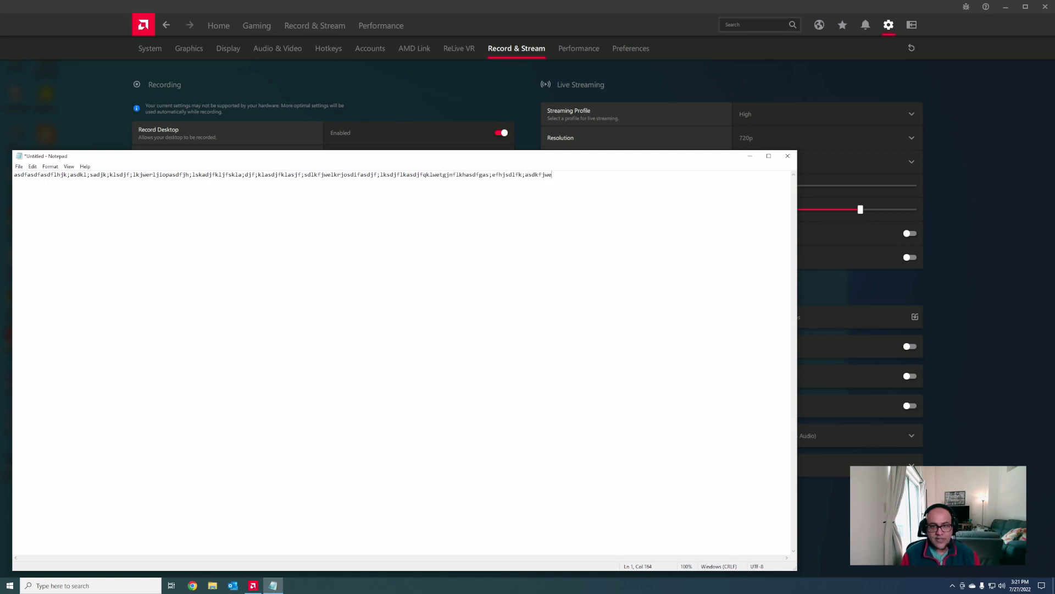
{"action": "type", "text": "ifuasdfkasdjf;lkjdf;laskjfkalsfjsdafkjasdfklj"}
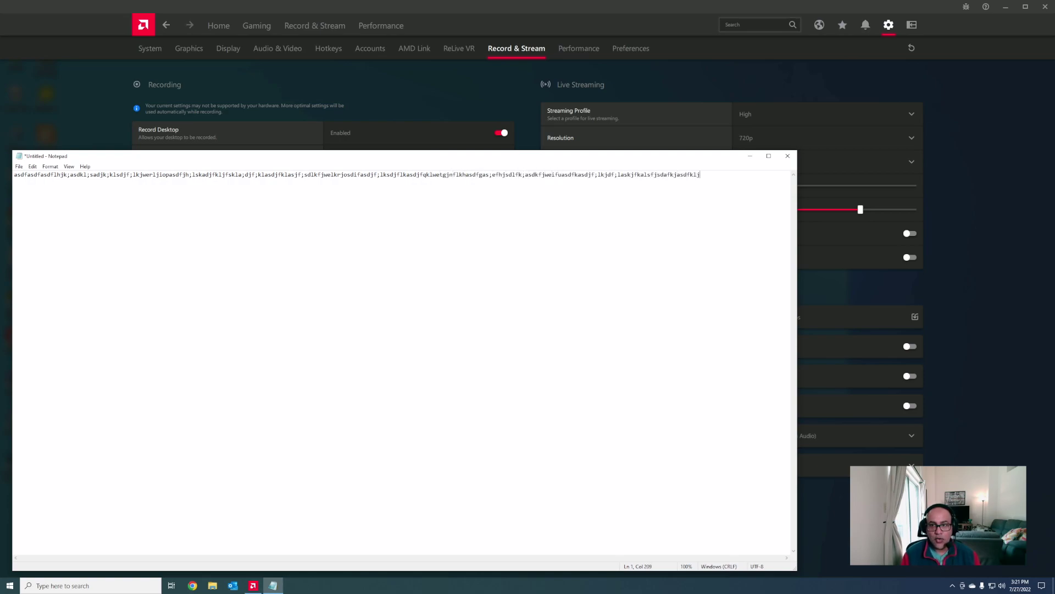
{"action": "type", "text": "dsfilasdkfj;asdlkfjdas;fkj;asdf"}
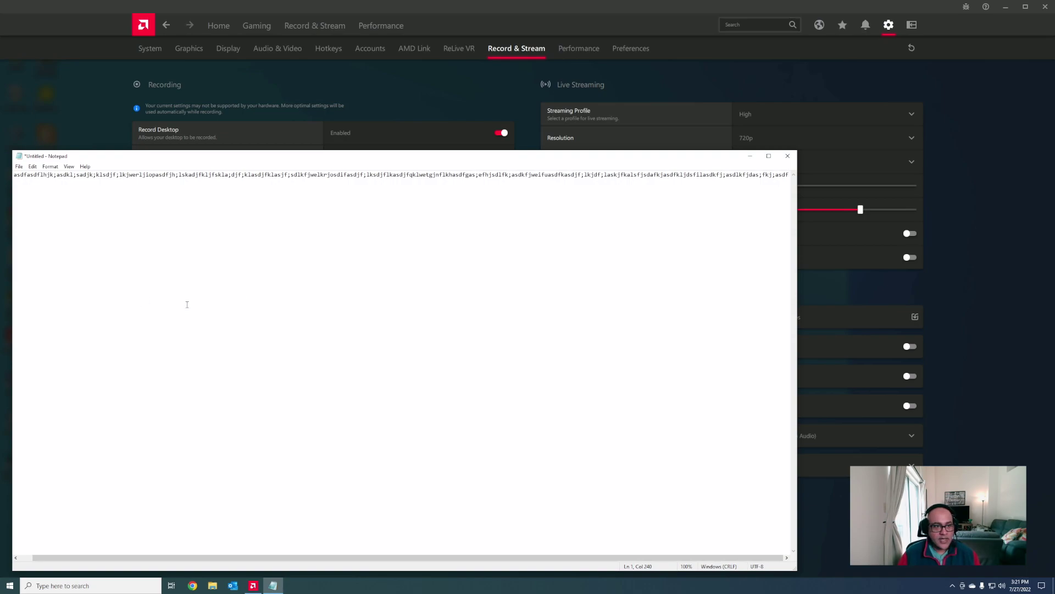
{"action": "type", "text": "asdfasf as df sdf asd fas df asdf"}
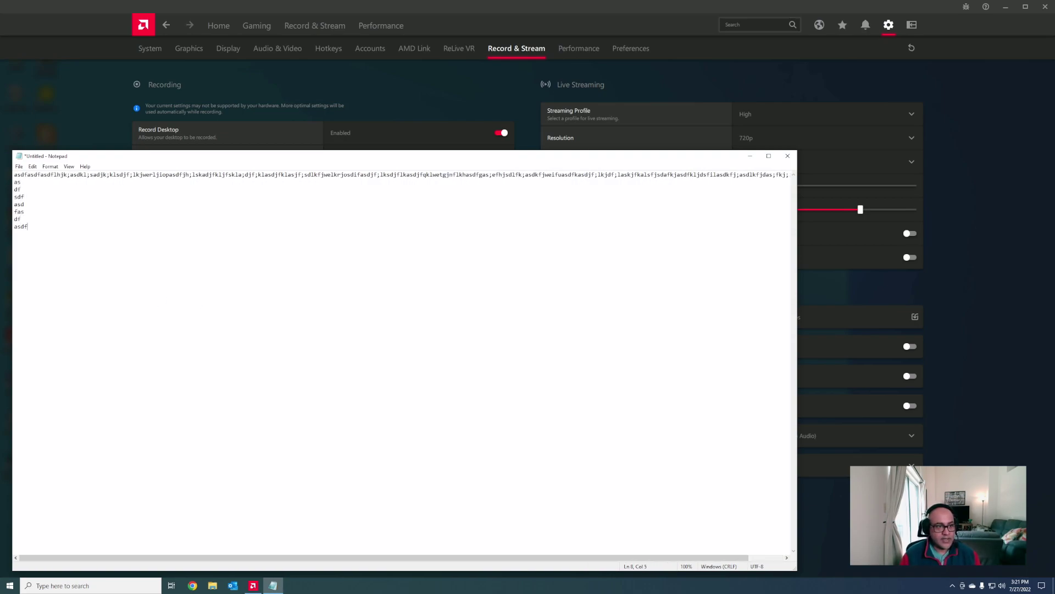
{"action": "double_click", "coordinate": [42, 225]}
{"action": "left_click", "coordinate": [41, 224]}
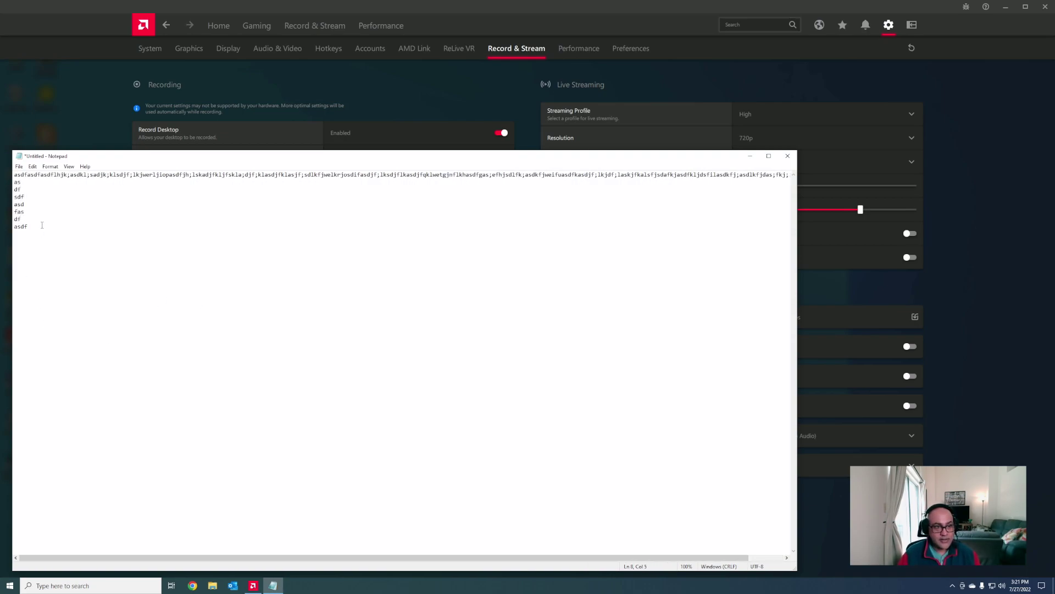
{"action": "double_click", "coordinate": [42, 225]}
{"action": "left_click", "coordinate": [42, 225]}
{"action": "double_click", "coordinate": [41, 224]}
{"action": "left_click", "coordinate": [42, 225]}
{"action": "double_click", "coordinate": [41, 225]}
{"action": "left_click", "coordinate": [41, 225]}
{"action": "double_click", "coordinate": [41, 225]}
{"action": "left_click", "coordinate": [42, 225]}
{"action": "double_click", "coordinate": [42, 225]}
{"action": "left_click", "coordinate": [42, 225]}
{"action": "double_click", "coordinate": [42, 225]}
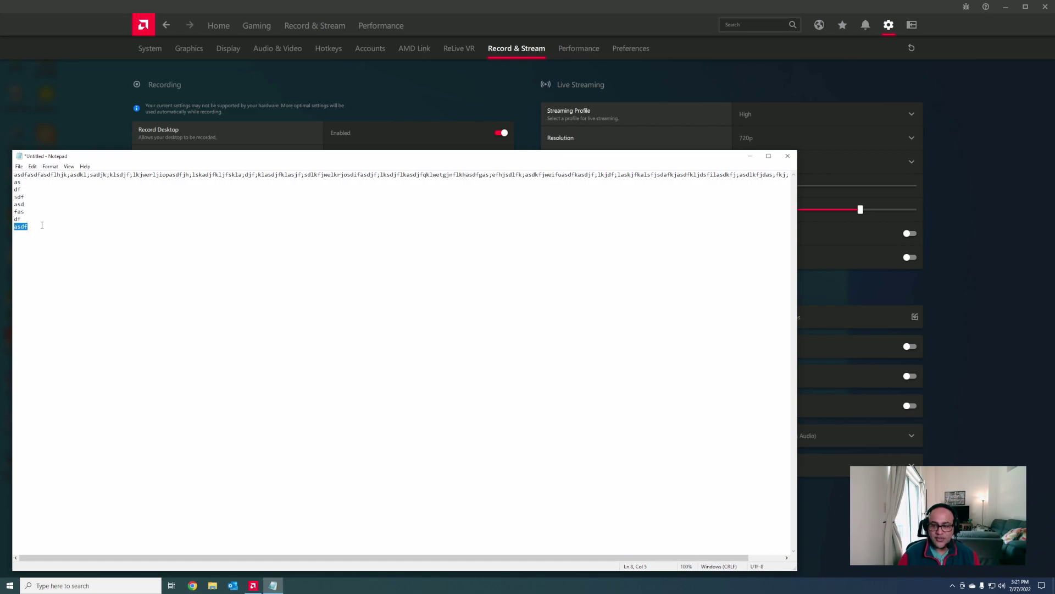
{"action": "left_click", "coordinate": [42, 225]}
{"action": "double_click", "coordinate": [41, 225]}
{"action": "left_click", "coordinate": [41, 225]}
{"action": "double_click", "coordinate": [41, 225]}
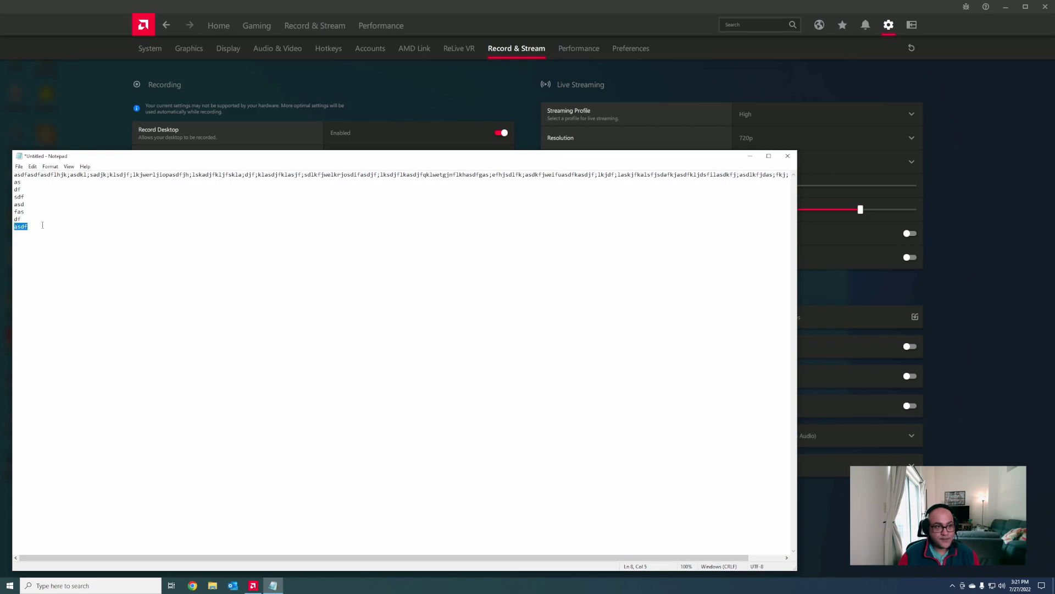
{"action": "left_click", "coordinate": [42, 224]}
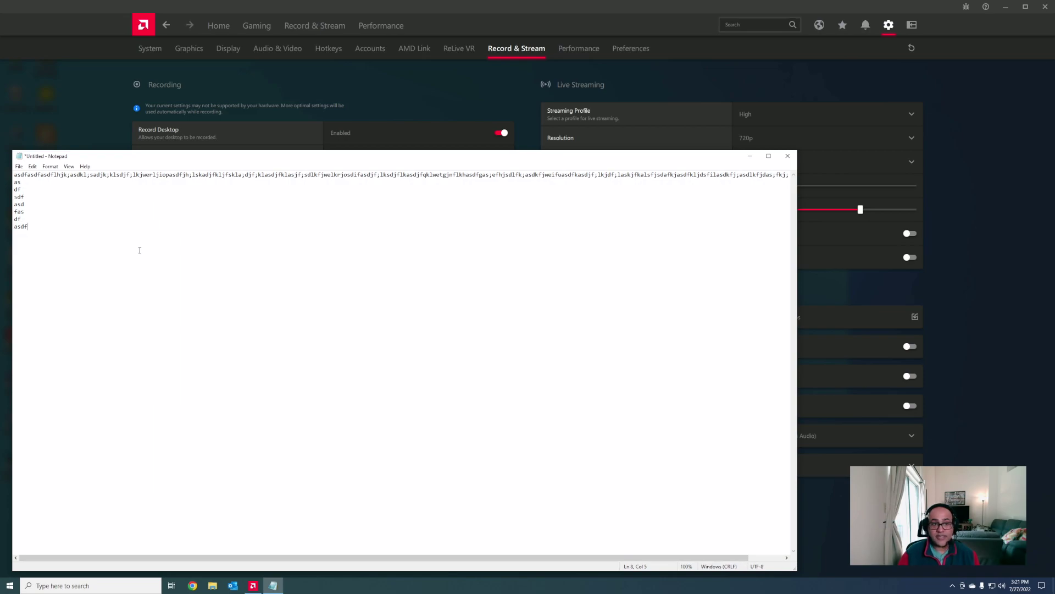
Step: Set Audio Capture Device to Default (Microphone (AMD Streaming Audio Device))
{"action": "left_click", "coordinate": [910, 437]}
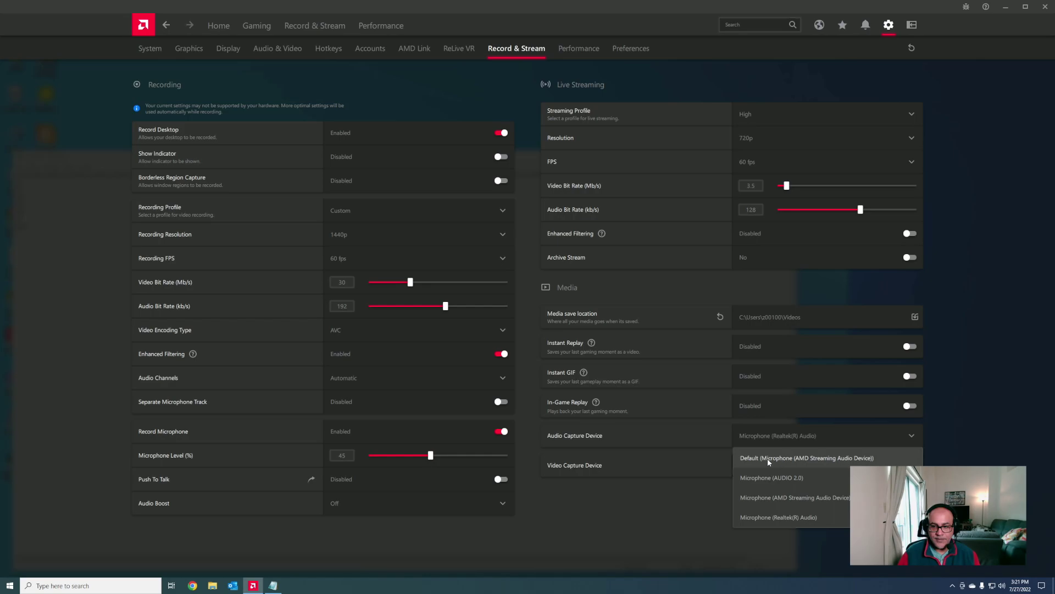
{"action": "left_click", "coordinate": [814, 460]}
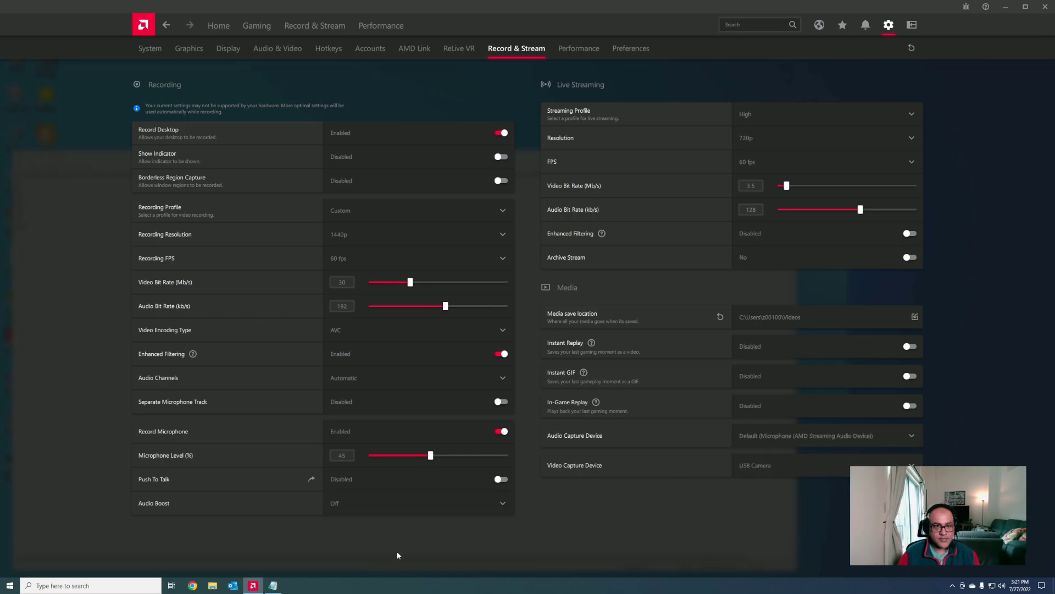
Step: In Notepad, add a second long random line, then short lines "asdf asdf asd fas df" and "asdfasefw"
{"action": "left_click", "coordinate": [273, 584]}
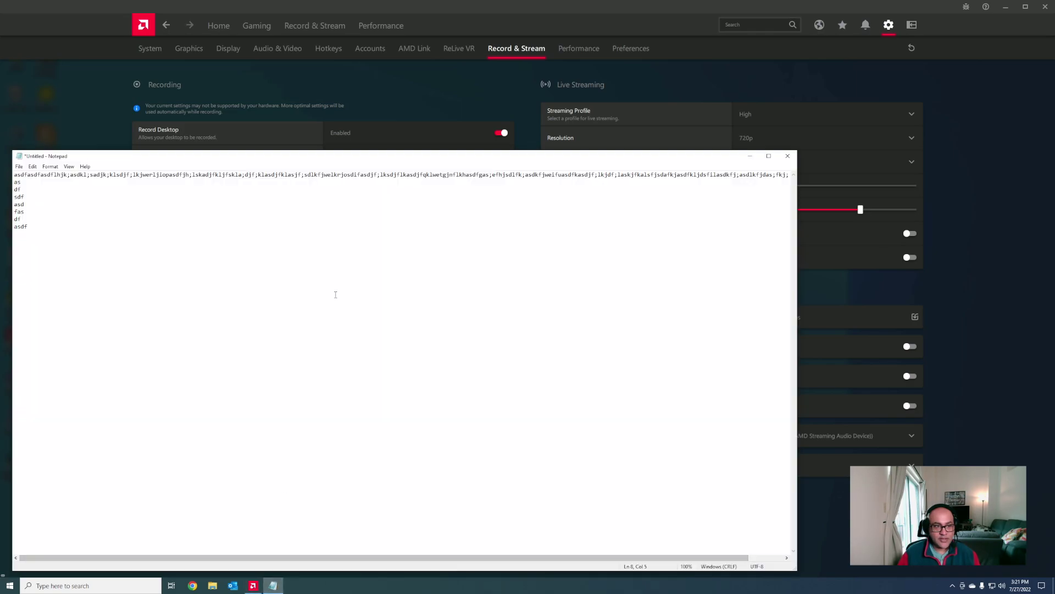
{"action": "key", "text": "Return"}
{"action": "type", "text": "kl;asdjf;asjkdf;aksdjf;aklsdjf;ks"}
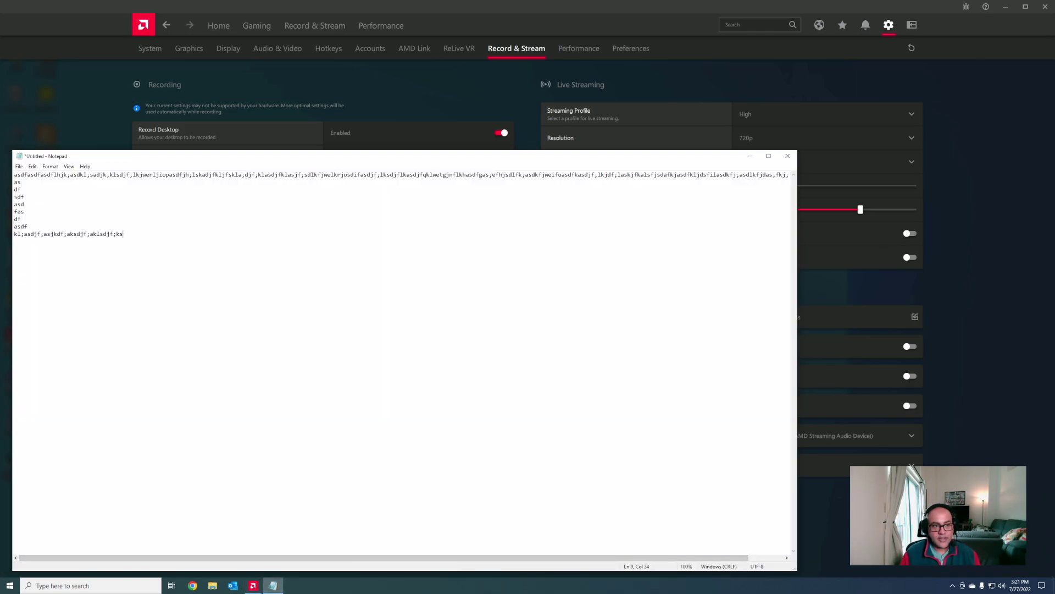
{"action": "type", "text": "dfj;asdklfj;asidlktqwpoitufsdklvjasdlfjsdlkajsd;fklasdj"}
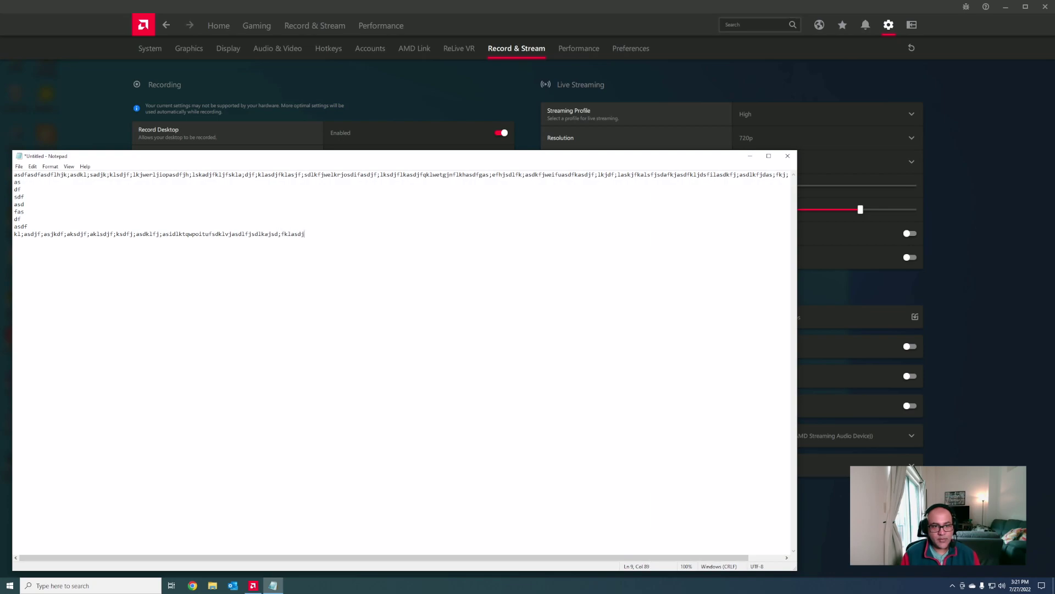
{"action": "type", "text": "fklasdfjsdklvhasdflkjahsf;lksdjfweaklrfjeflkasdj"}
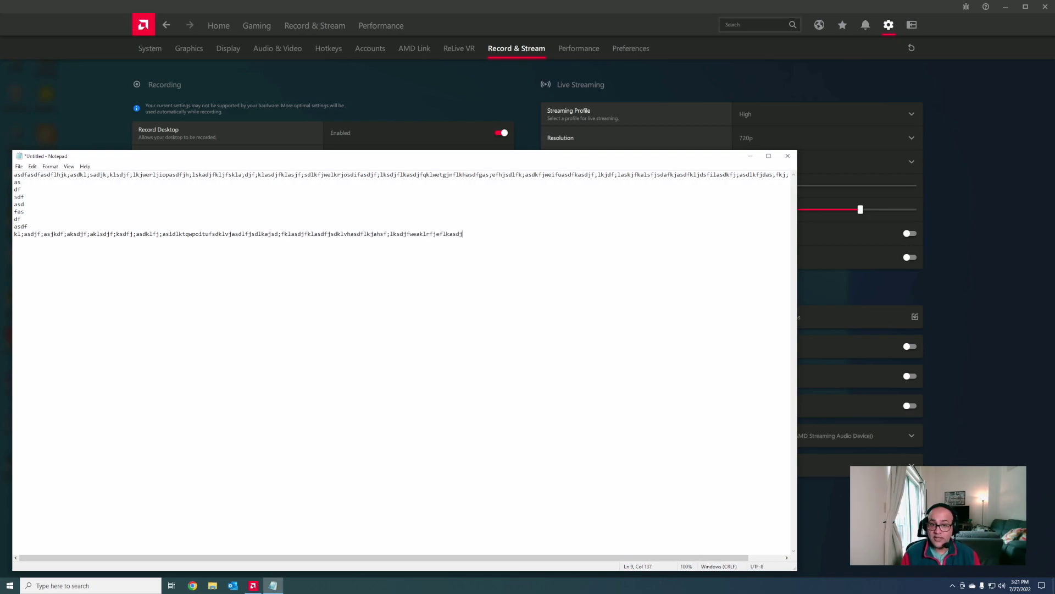
{"action": "type", "text": "f;klsdafjasdlk;fhansd;glhjasdfoqwi4ehrl;sdfhasd;jflhasdfjlsdhf;asdlfasdf"}
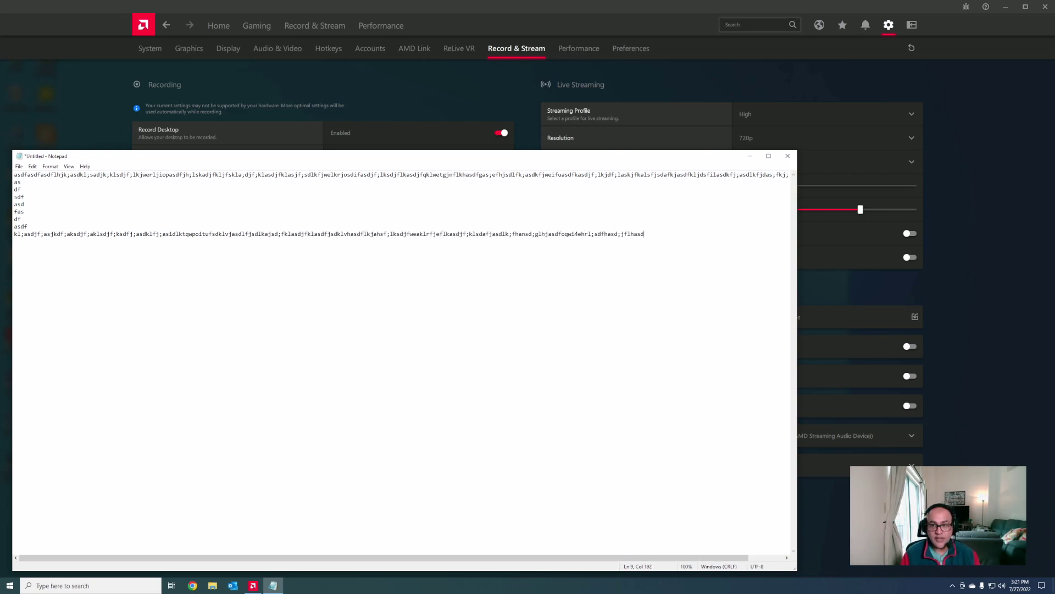
{"action": "key", "text": "Return"}
{"action": "type", "text": "asdf asdf asd fas d"}
{"action": "type", "text": "f"}
{"action": "key", "text": "Return"}
{"action": "type", "text": "asdf"}
{"action": "key", "text": "Return"}
{"action": "type", "text": "asefw"}
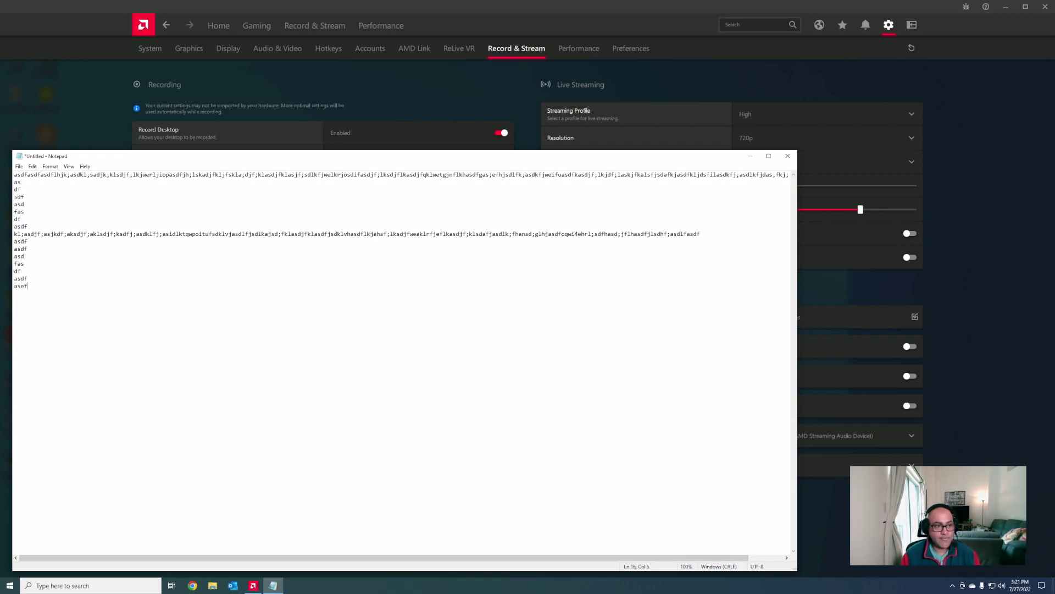
Step: Repeatedly select and deselect the word "asefw" on the last line
{"action": "double_click", "coordinate": [31, 287]}
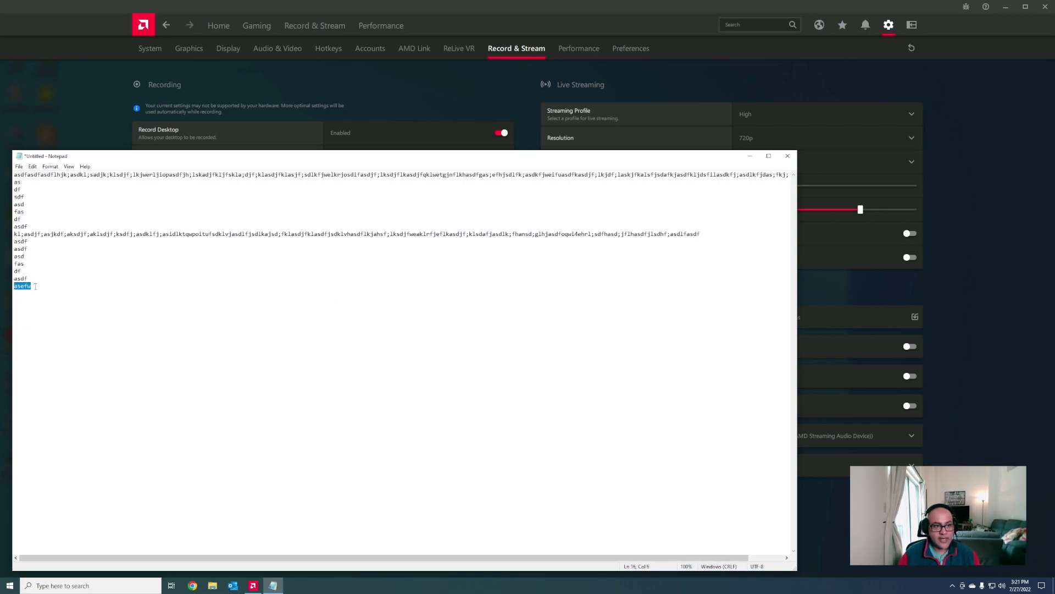
{"action": "left_click", "coordinate": [39, 286]}
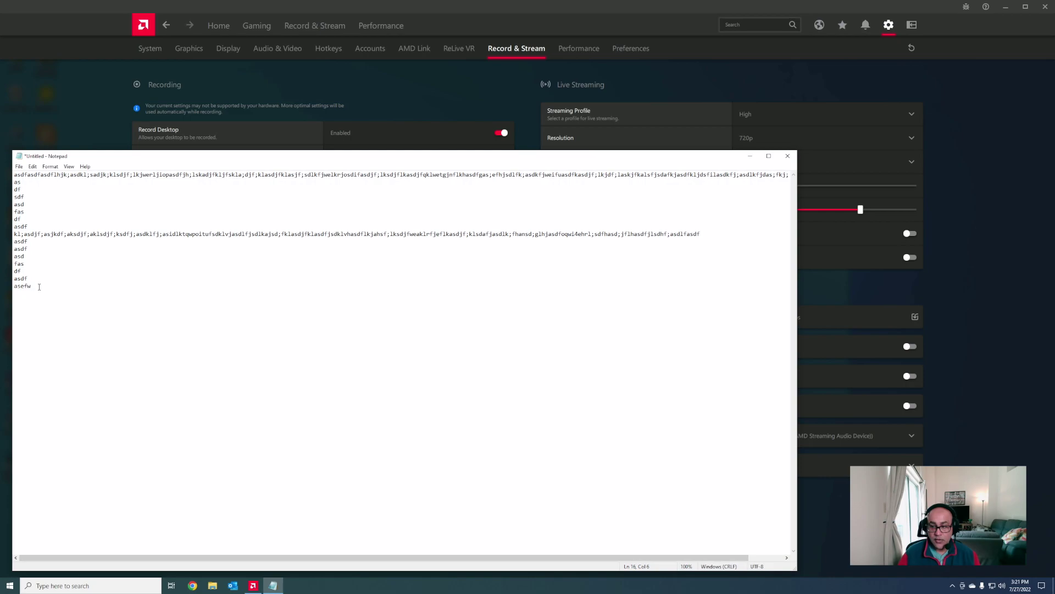
{"action": "double_click", "coordinate": [39, 287]}
{"action": "left_click", "coordinate": [39, 286]}
{"action": "double_click", "coordinate": [39, 287]}
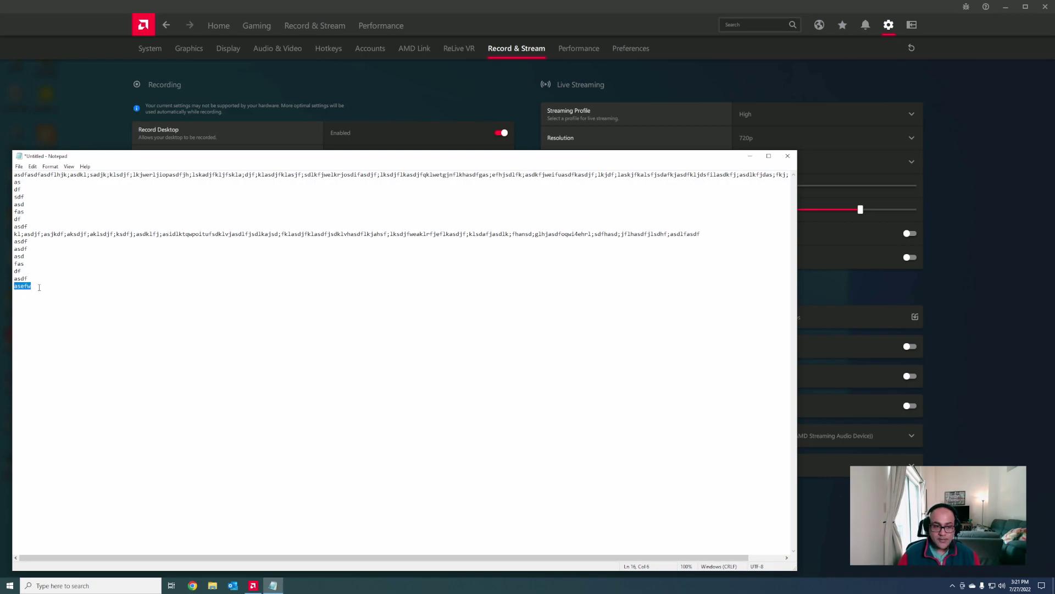
{"action": "left_click", "coordinate": [39, 287]}
{"action": "double_click", "coordinate": [39, 288]}
{"action": "left_click", "coordinate": [39, 288]}
{"action": "double_click", "coordinate": [39, 287]}
{"action": "left_click", "coordinate": [39, 287]}
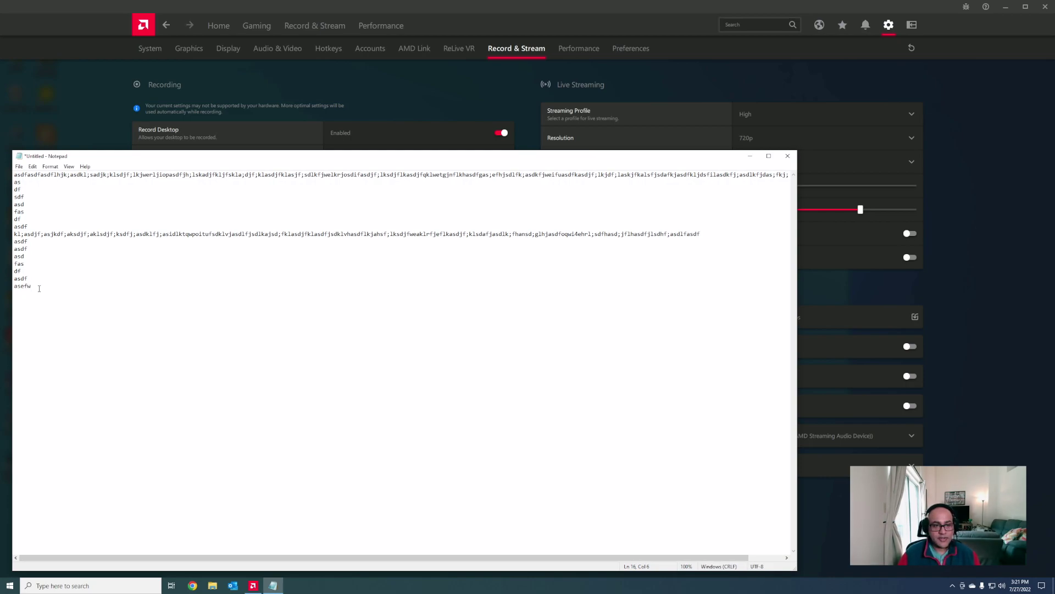
{"action": "double_click", "coordinate": [39, 288]}
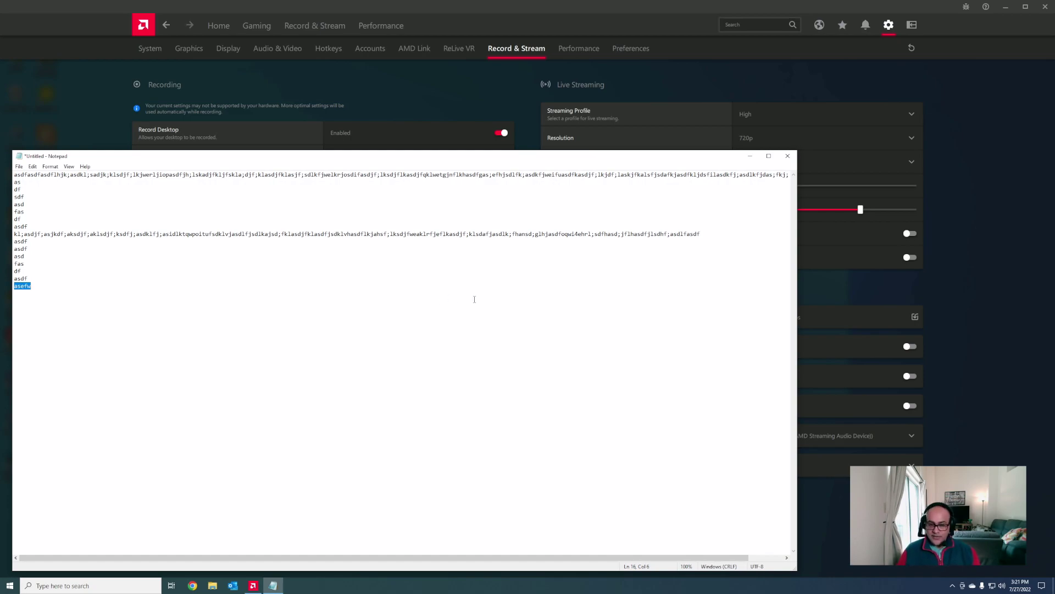